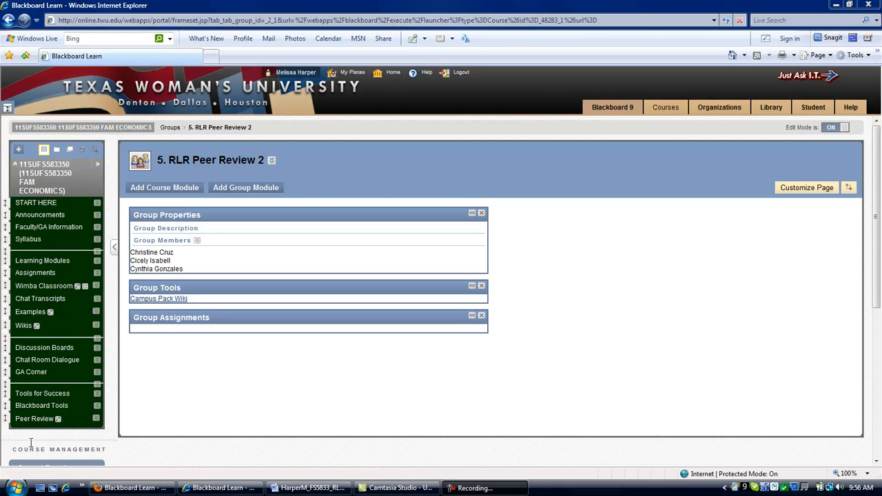
- Open the group's Campus Pack Wiki and go to the 5.4a Draft Introduction page of the first student listed
{"action": "left_click", "coordinate": [177, 304]}
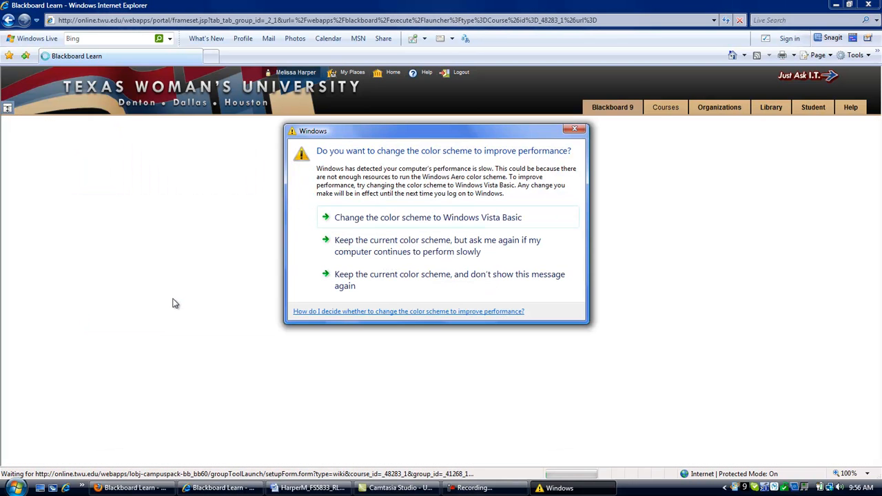
{"action": "left_click", "coordinate": [574, 129]}
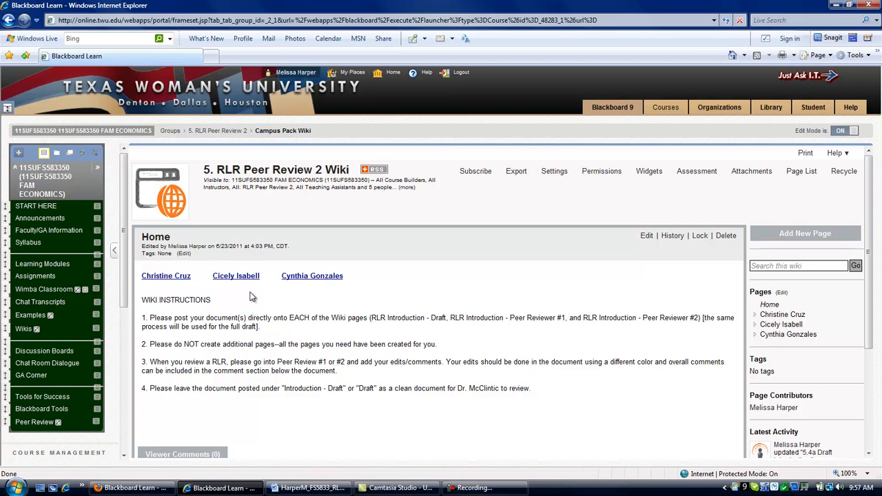
{"action": "left_click", "coordinate": [185, 283]}
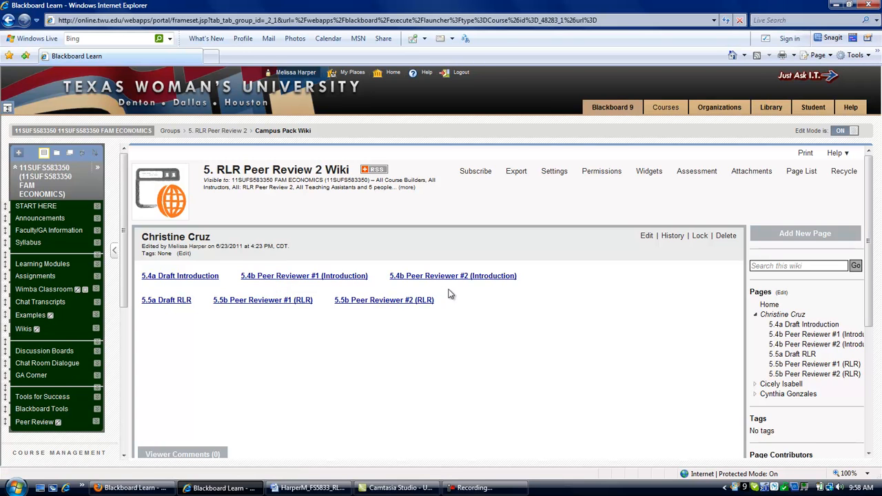
{"action": "left_click", "coordinate": [206, 278]}
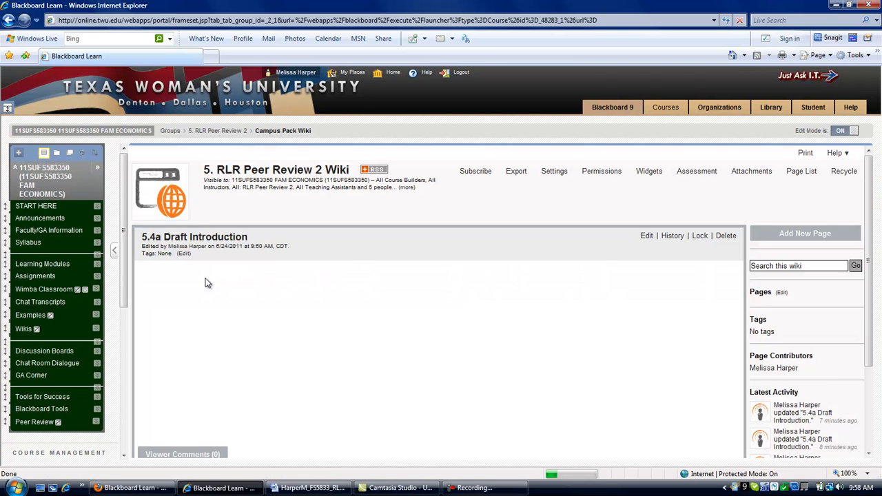
- Paste the introduction copied from the Word paper into the 5.4a Draft Introduction page, allowing clipboard access, and save and exit
{"action": "left_click", "coordinate": [647, 240]}
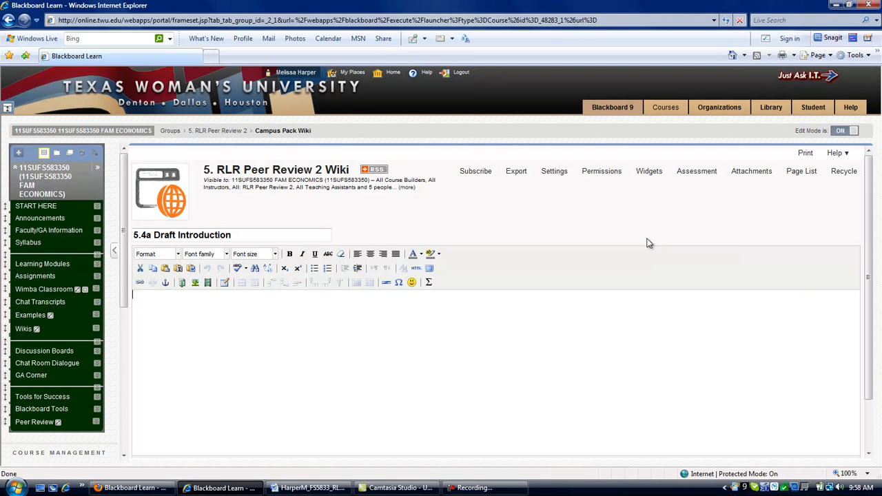
{"action": "left_click", "coordinate": [326, 488]}
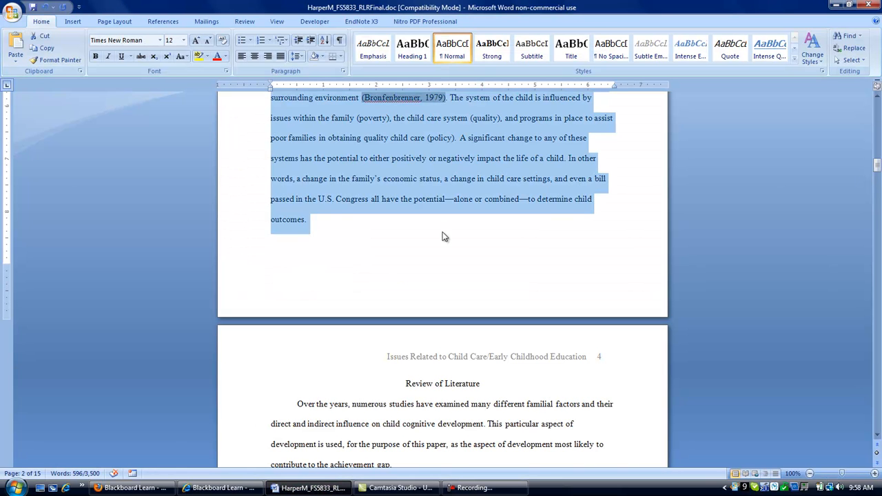
{"action": "left_click", "coordinate": [156, 489]}
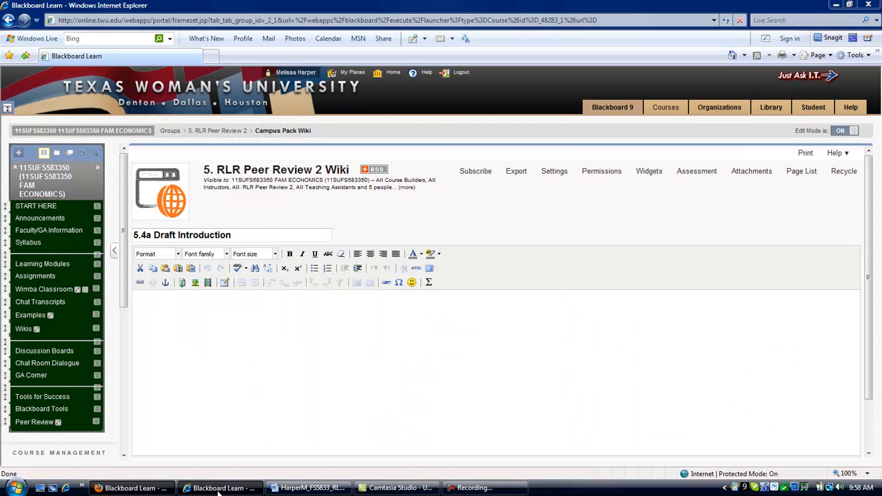
{"action": "left_click", "coordinate": [218, 489]}
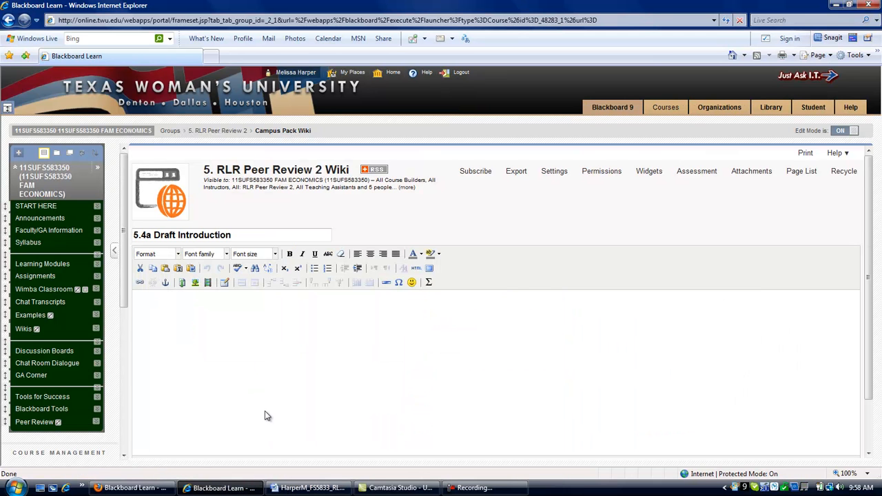
{"action": "key", "text": "ctrl+v"}
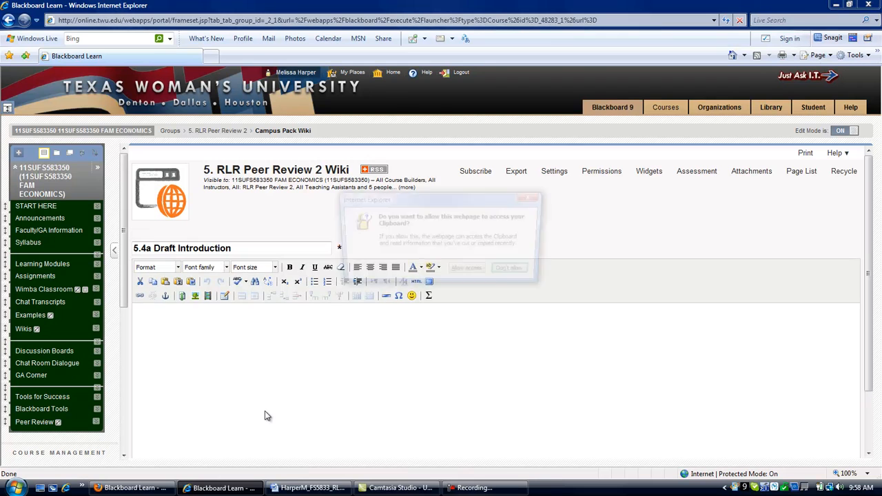
{"action": "left_click", "coordinate": [469, 272]}
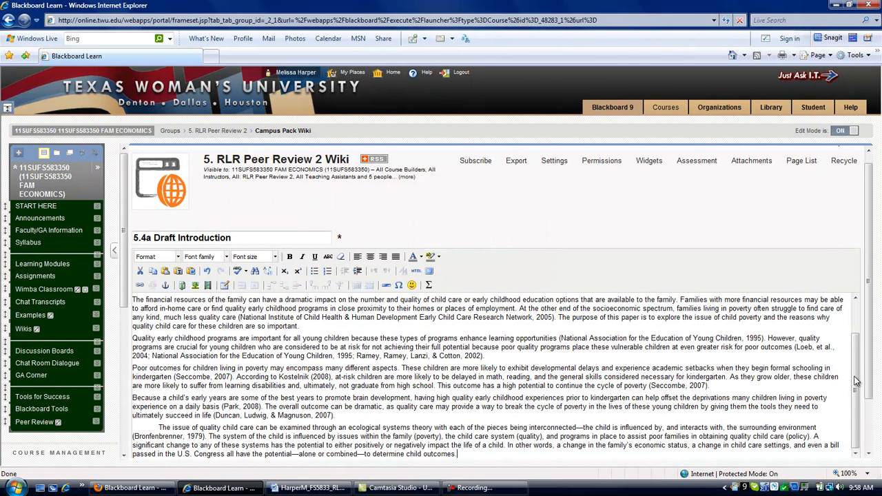
{"action": "scroll", "coordinate": [858, 319], "scroll_direction": "up", "scroll_amount": 2}
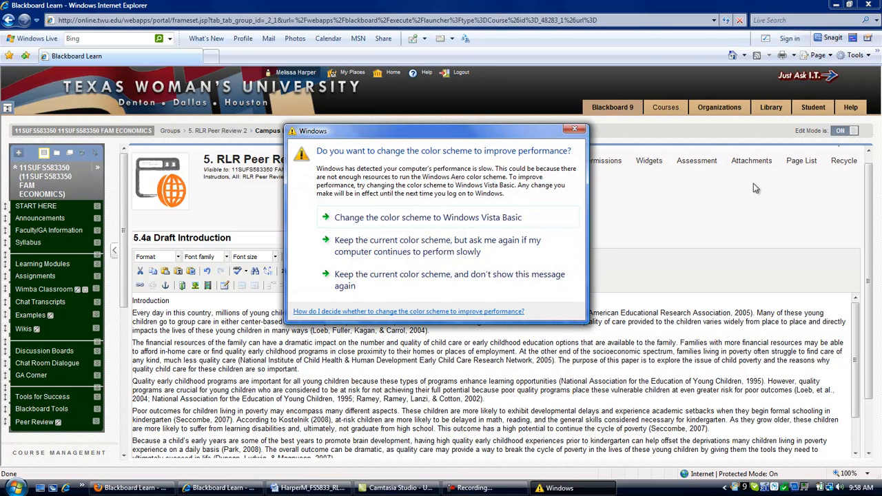
{"action": "left_click", "coordinate": [577, 131]}
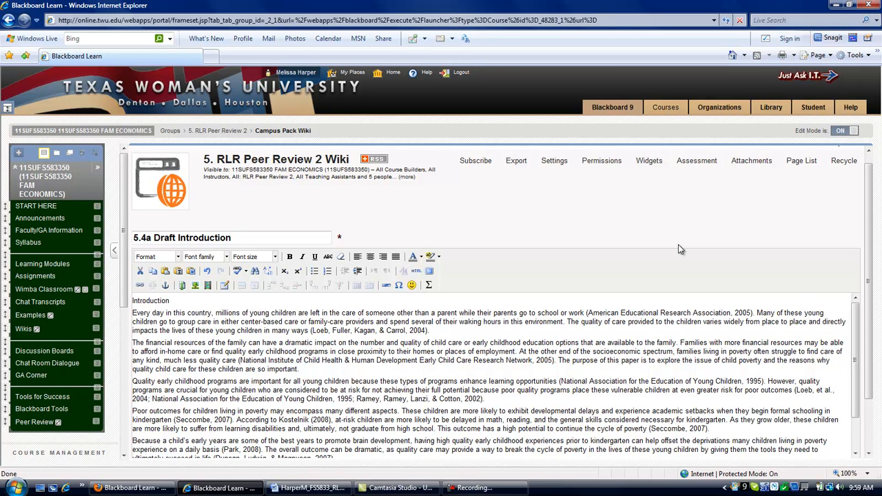
{"action": "left_click_drag", "start_coordinate": [859, 333], "coordinate": [858, 399]}
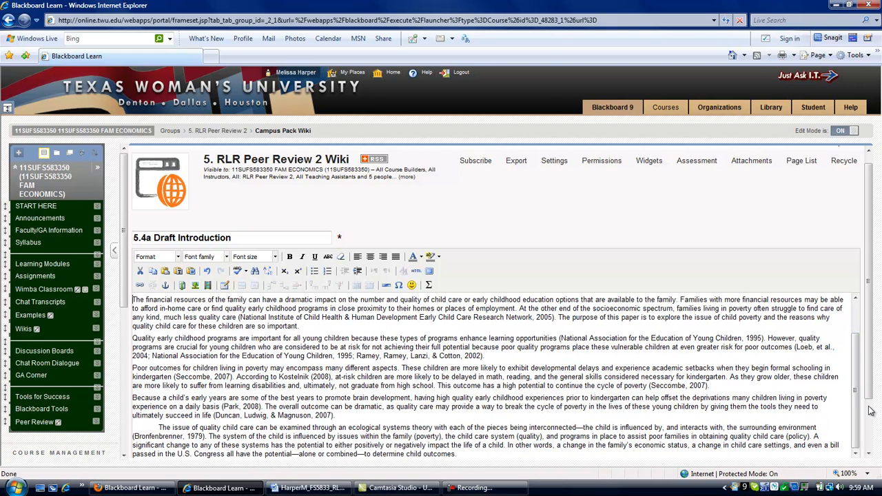
{"action": "left_click", "coordinate": [868, 452]}
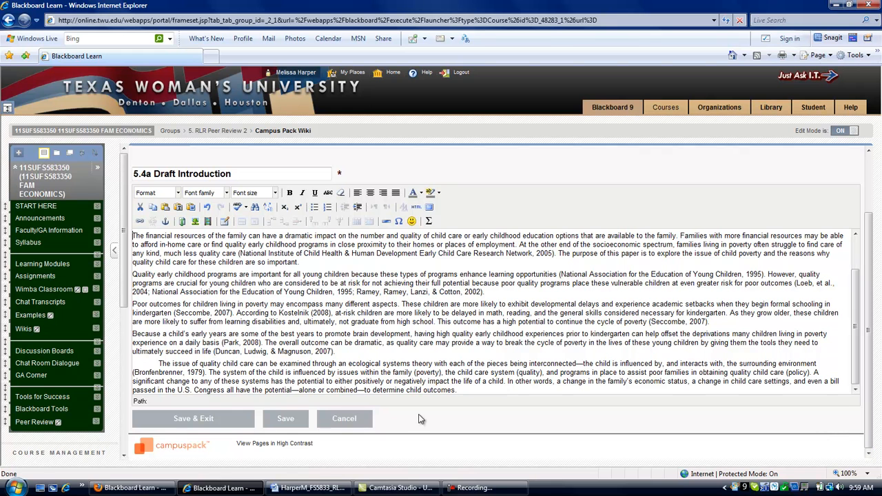
{"action": "left_click", "coordinate": [196, 422]}
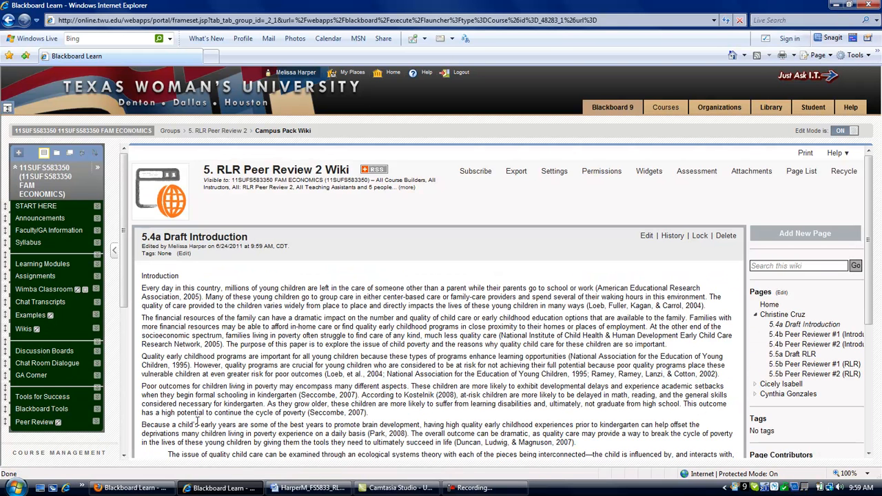
- Paste the same introduction into the 5.4b Peer Reviewer #1 (Introduction) page, allowing clipboard access, and save and exit
{"action": "left_click", "coordinate": [794, 338]}
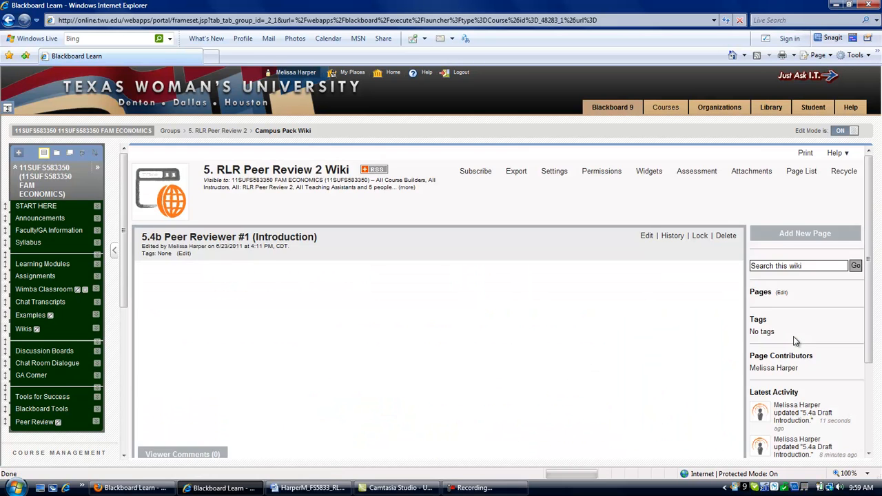
{"action": "left_click", "coordinate": [649, 239]}
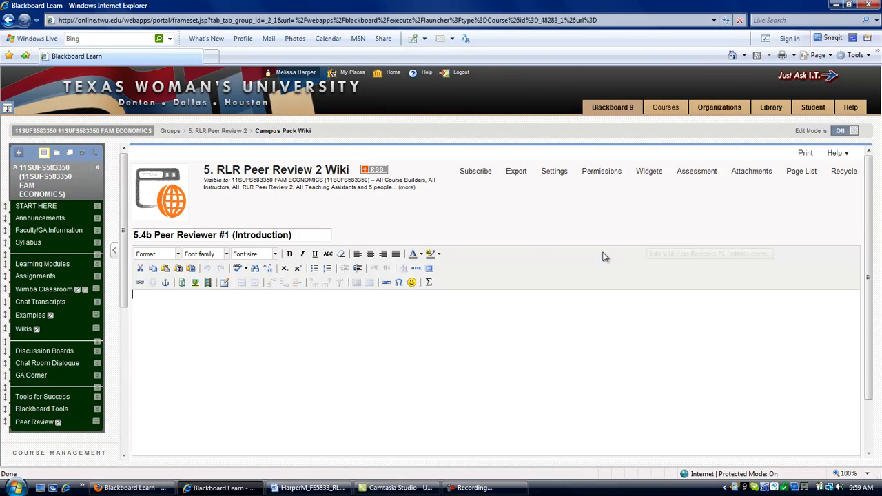
{"action": "key", "text": "ctrl+v"}
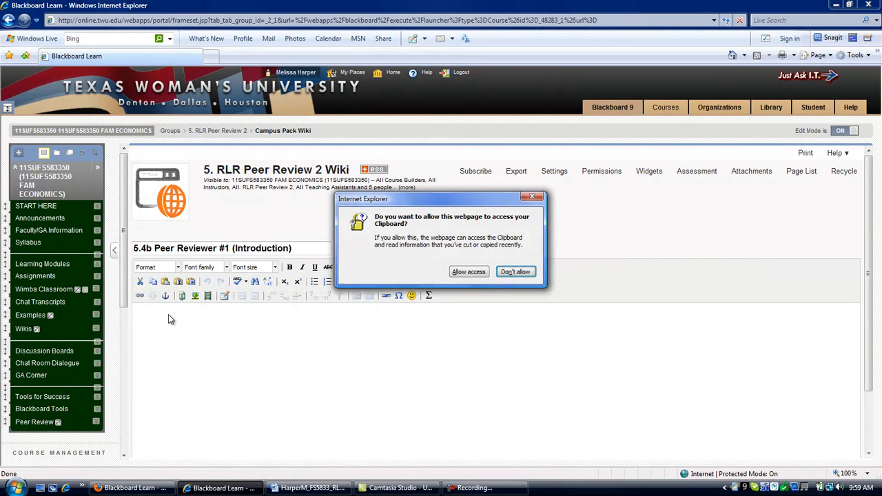
{"action": "left_click", "coordinate": [468, 272]}
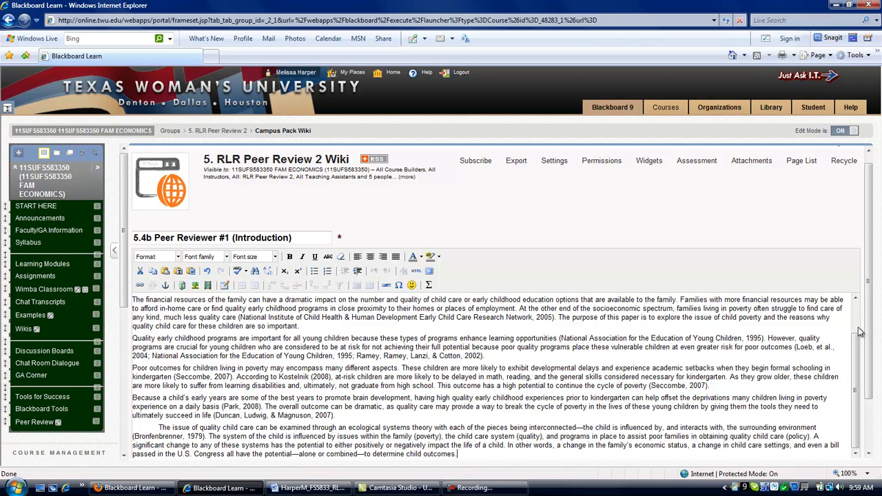
{"action": "scroll", "coordinate": [866, 327], "scroll_direction": "up", "scroll_amount": 2}
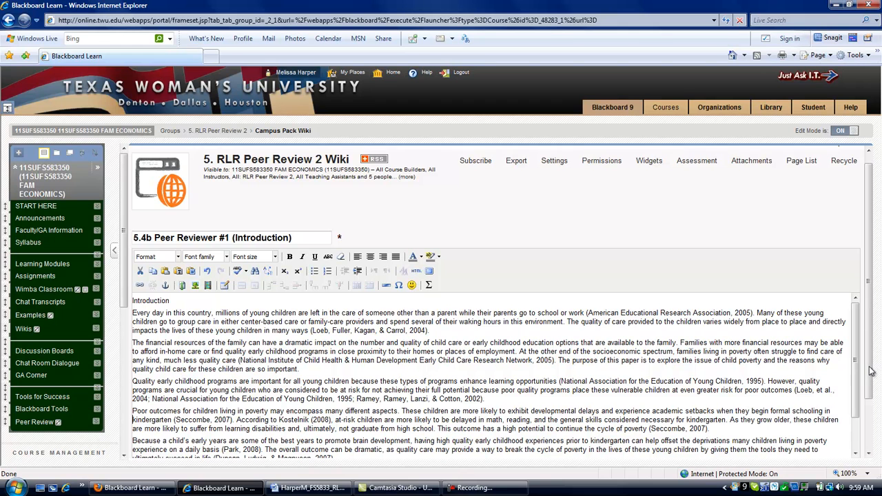
{"action": "left_click", "coordinate": [868, 455]}
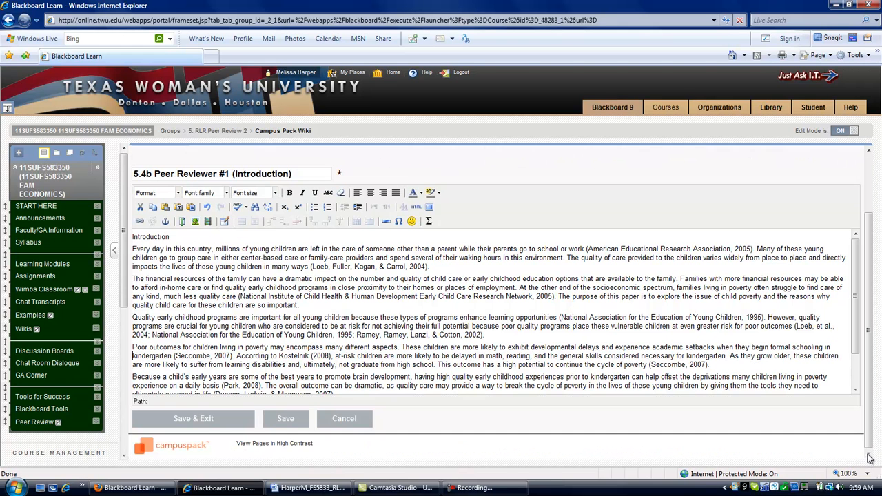
{"action": "left_click", "coordinate": [194, 419]}
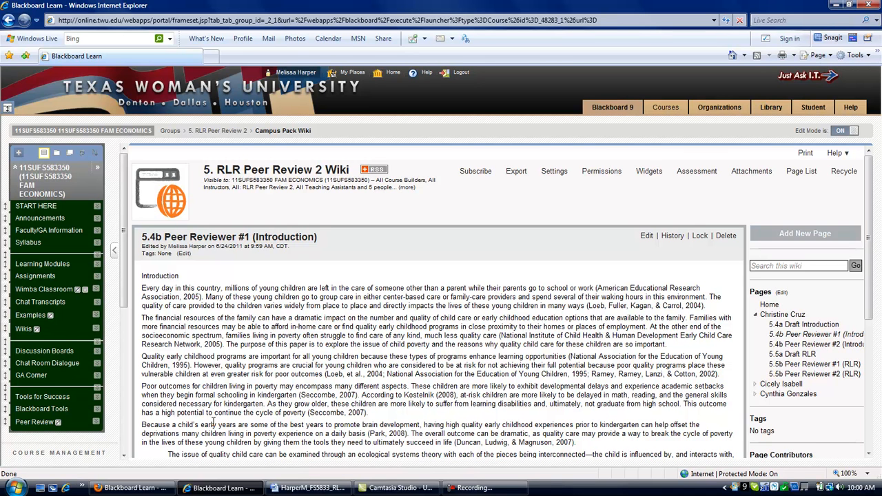
- Edit the 5.4b Peer Reviewer #1 (Introduction) page and highlight the 2004 citation ending the first body paragraph in yellow
{"action": "left_click", "coordinate": [647, 236]}
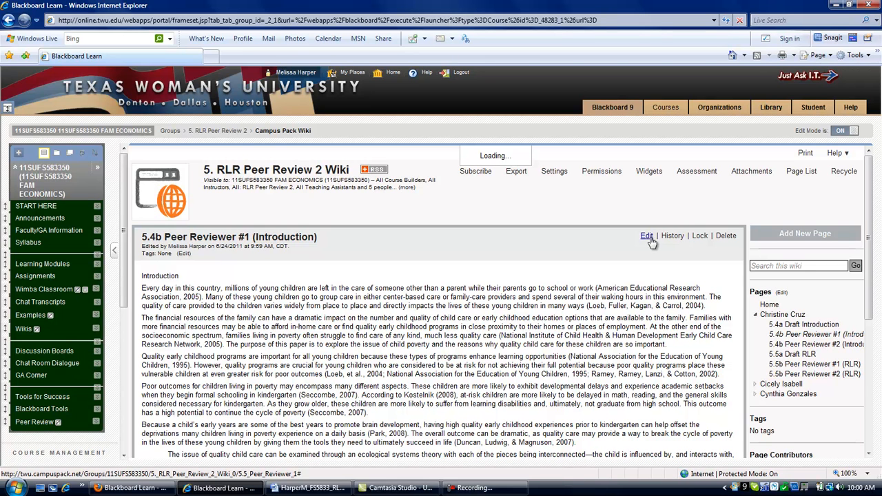
{"action": "left_click", "coordinate": [647, 237]}
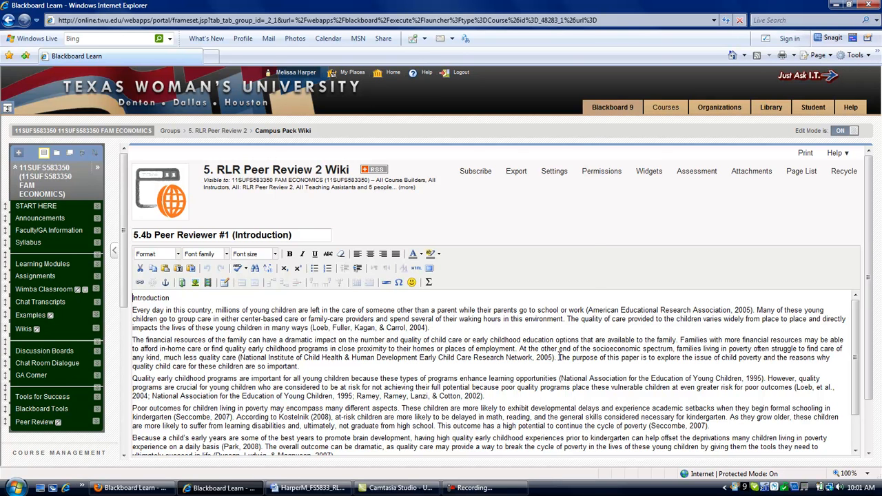
{"action": "left_click", "coordinate": [576, 130]}
{"action": "left_click_drag", "start_coordinate": [309, 324], "coordinate": [428, 330]}
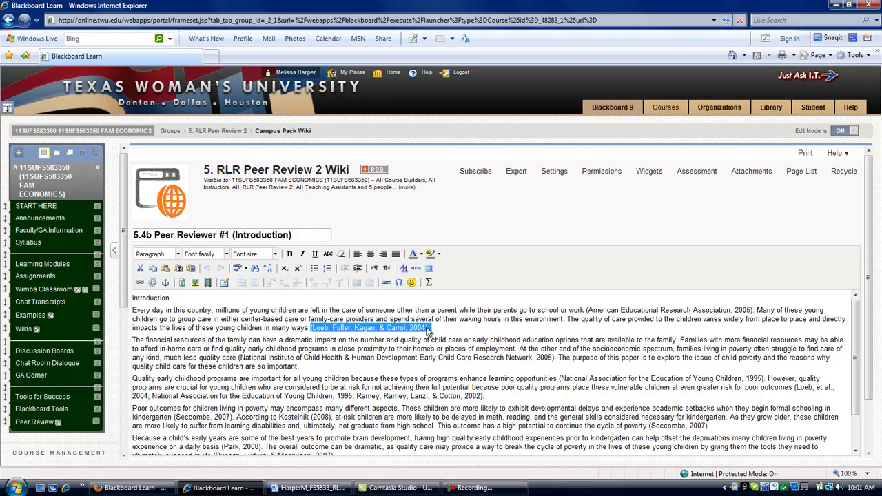
{"action": "left_click", "coordinate": [439, 255]}
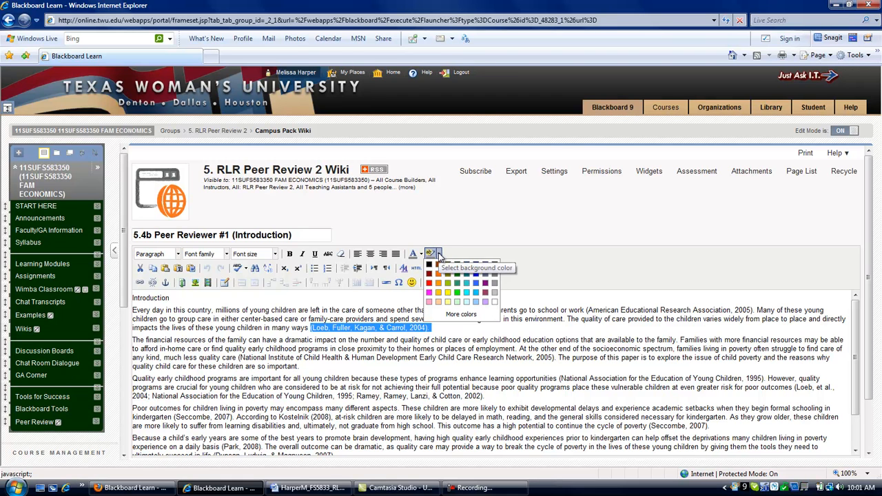
{"action": "left_click", "coordinate": [447, 295]}
- Add "Are you sure this source is current enough?" after the highlighted citation, and save and exit the page
{"action": "left_click", "coordinate": [438, 341]}
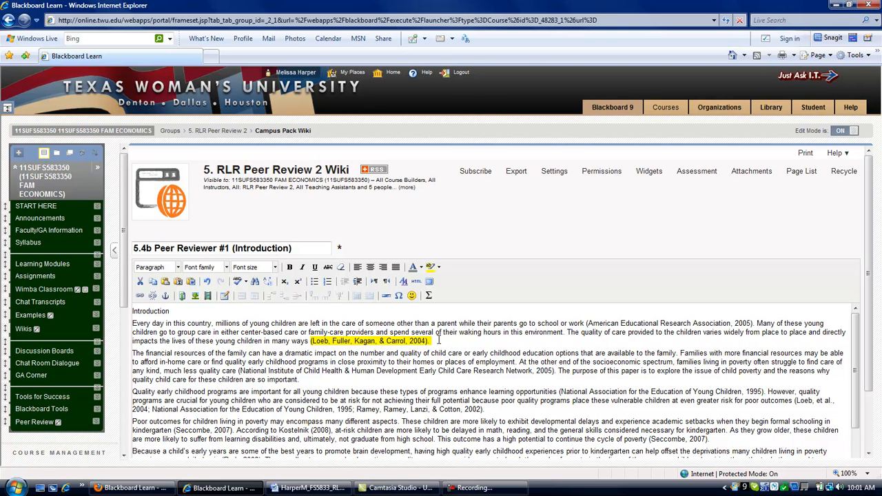
{"action": "type", "text": "Are you sure this"}
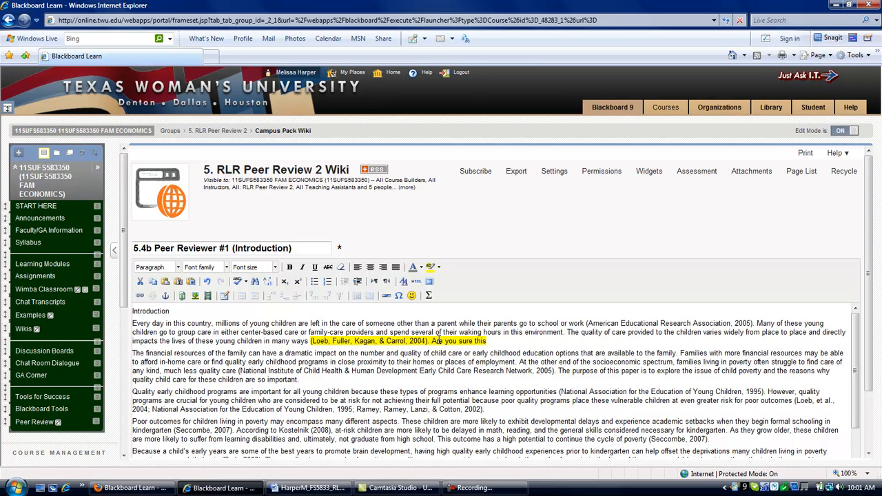
{"action": "type", "text": " source is current enough?"}
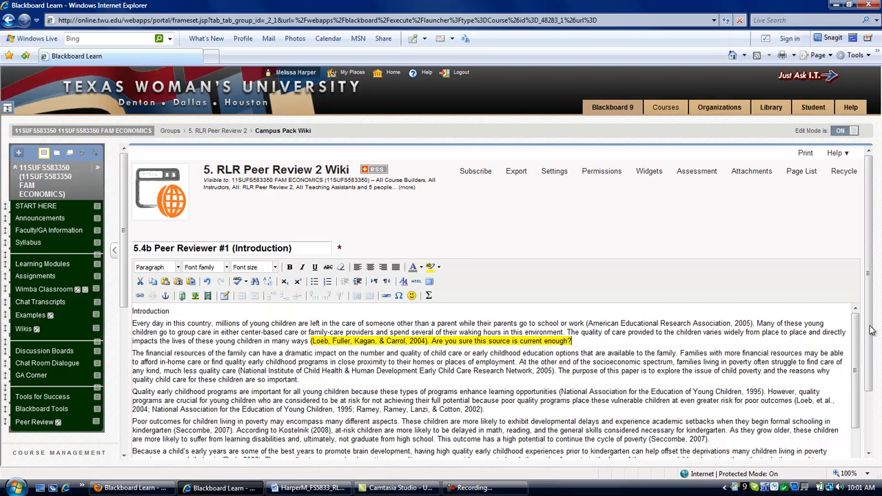
{"action": "left_click", "coordinate": [871, 454]}
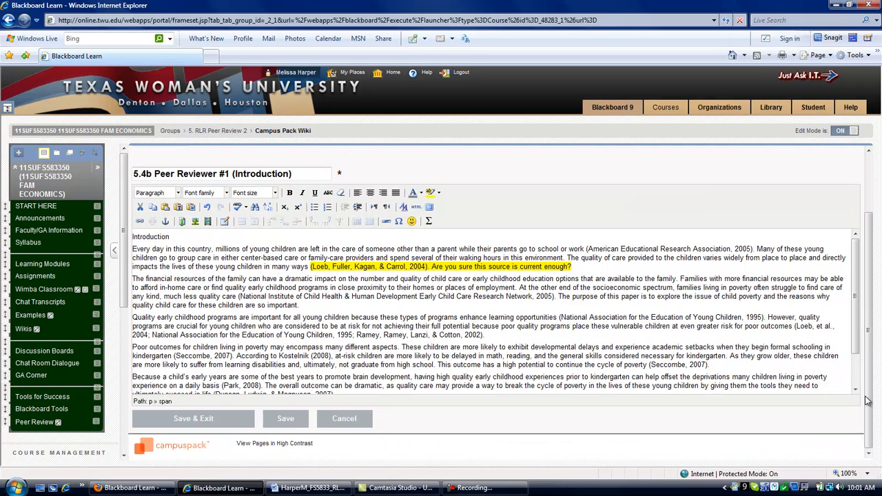
{"action": "left_click", "coordinate": [222, 419]}
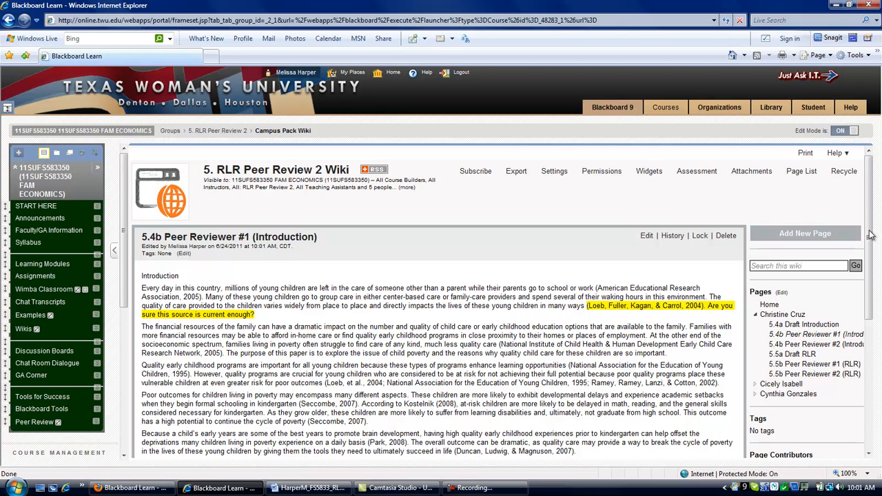
- Start a viewer comment below the document with the subject "Introduction Comments"
{"action": "left_click_drag", "start_coordinate": [870, 236], "coordinate": [877, 319]}
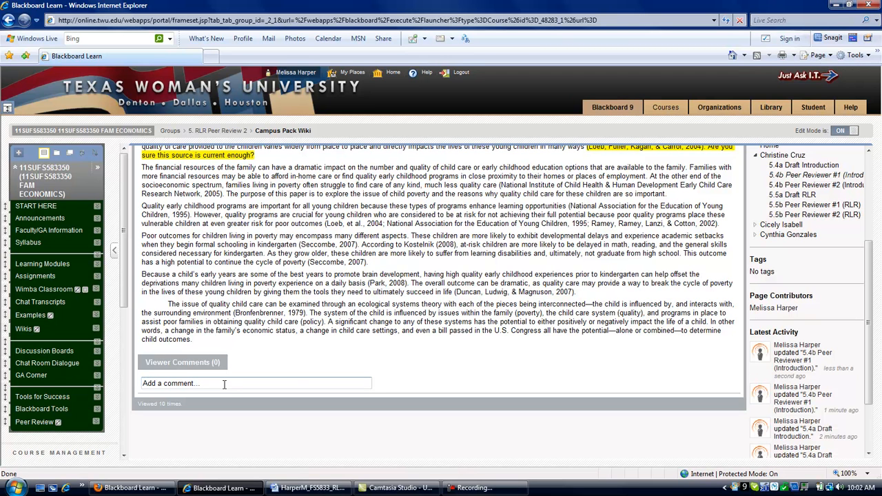
{"action": "left_click", "coordinate": [224, 384]}
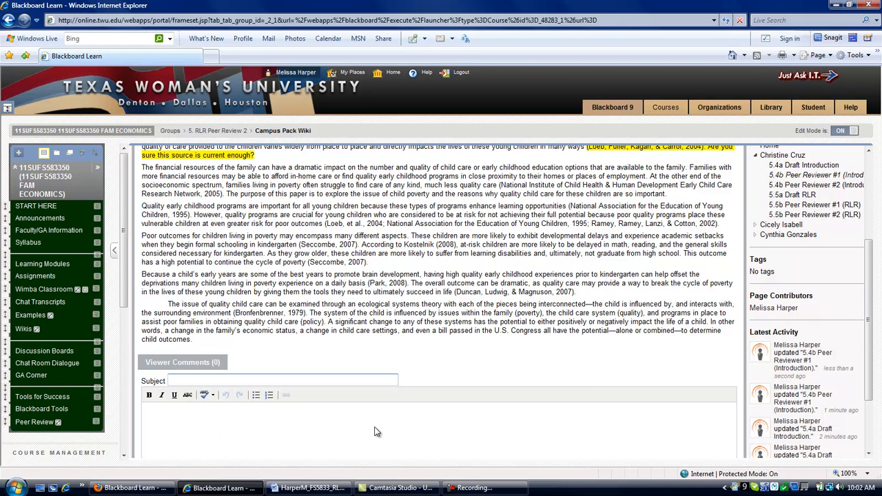
{"action": "scroll", "coordinate": [234, 438], "scroll_direction": "down", "scroll_amount": 3}
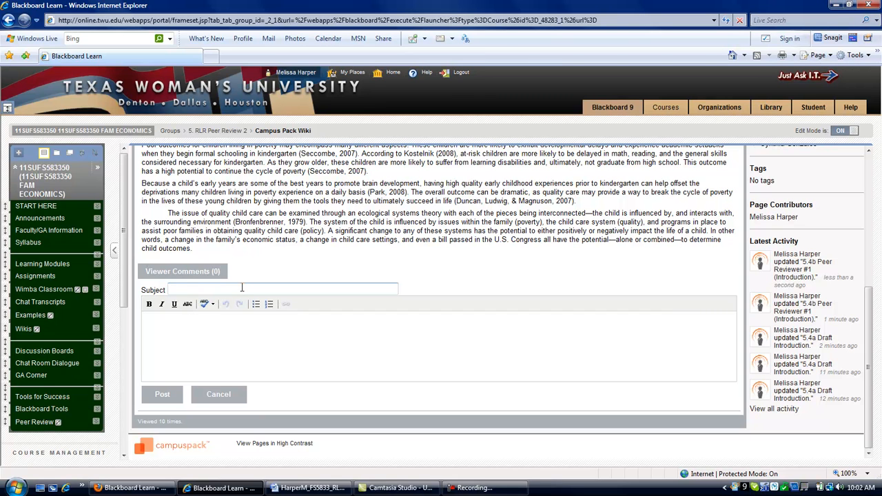
{"action": "type", "text": "Introduction Comments"}
{"action": "key", "text": "Tab"}
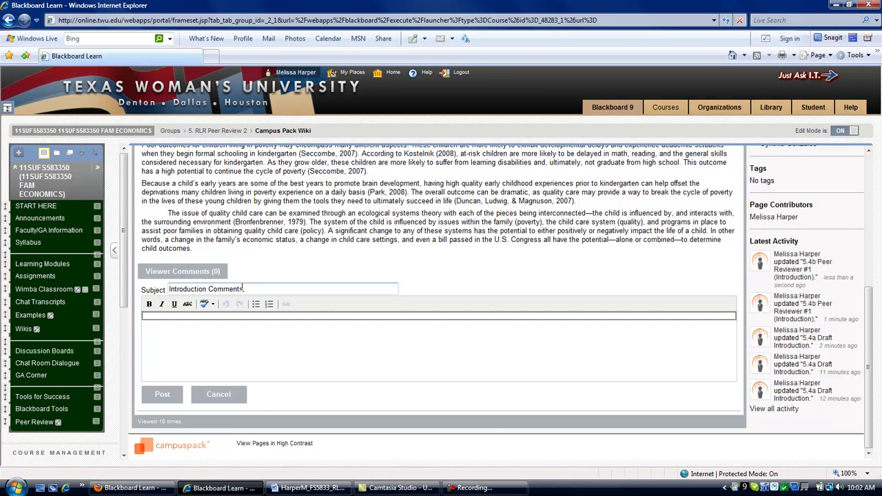
- Post the comment "Please check your APA for in-text citing, especially with regards to multiple authors. Check when you need to use all names versus "et al.""
{"action": "type", "text": "Please check your APA for in-text citing"}
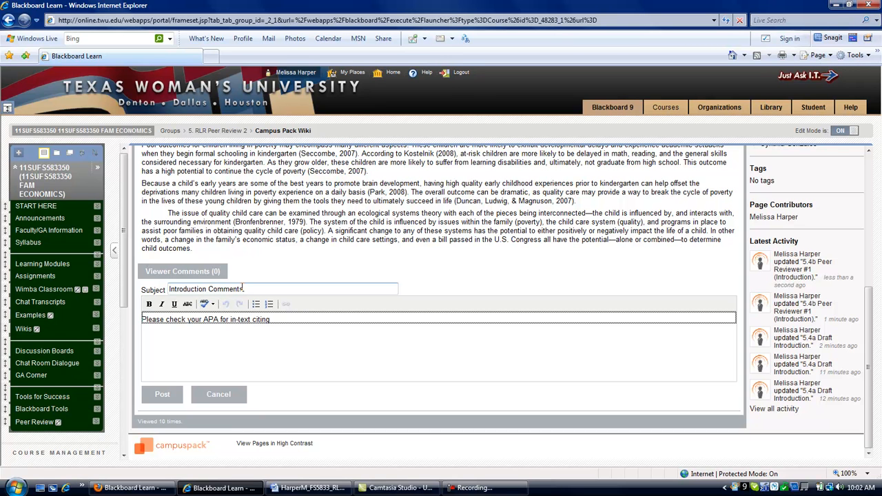
{"action": "type", "text": ", especially with regards to multiple authors."}
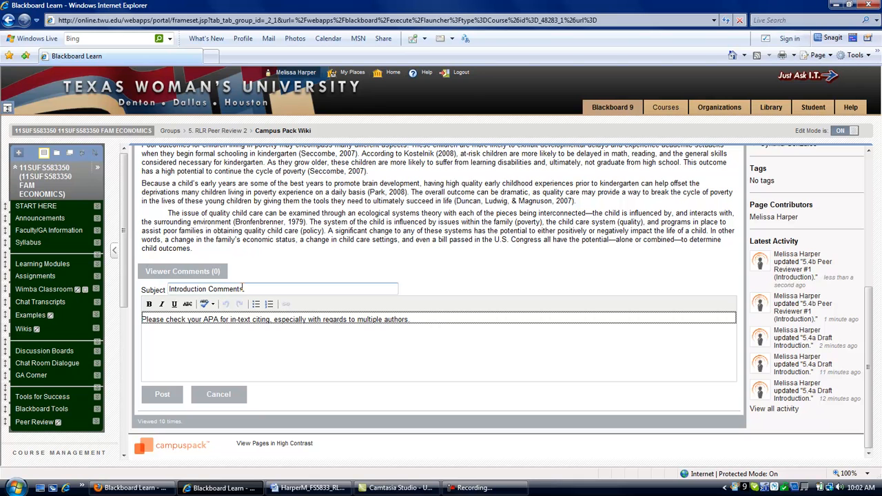
{"action": "type", "text": "Check when you need to use al"}
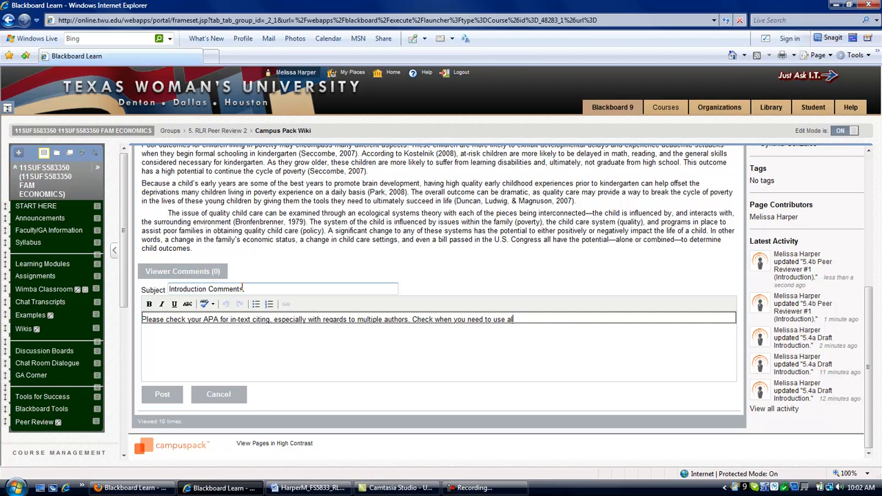
{"action": "type", "text": "l names versus \"et al.\""}
{"action": "left_click", "coordinate": [161, 395]}
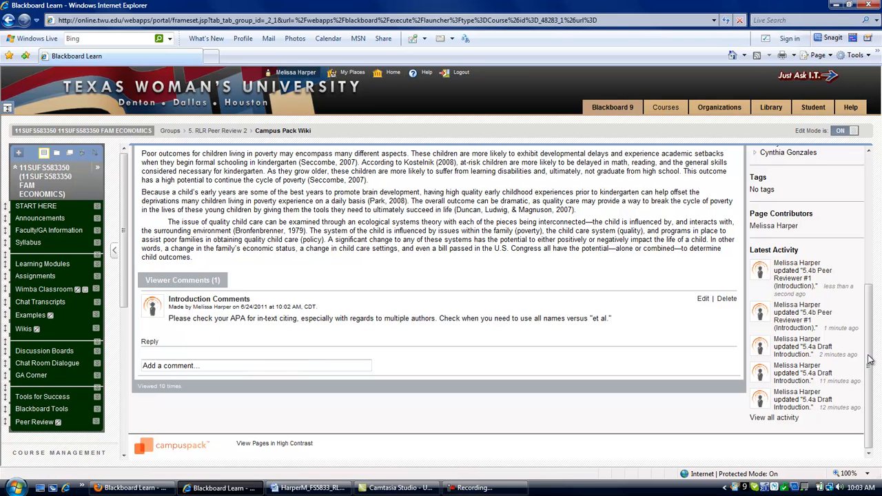
{"action": "left_click_drag", "start_coordinate": [870, 372], "coordinate": [880, 185]}
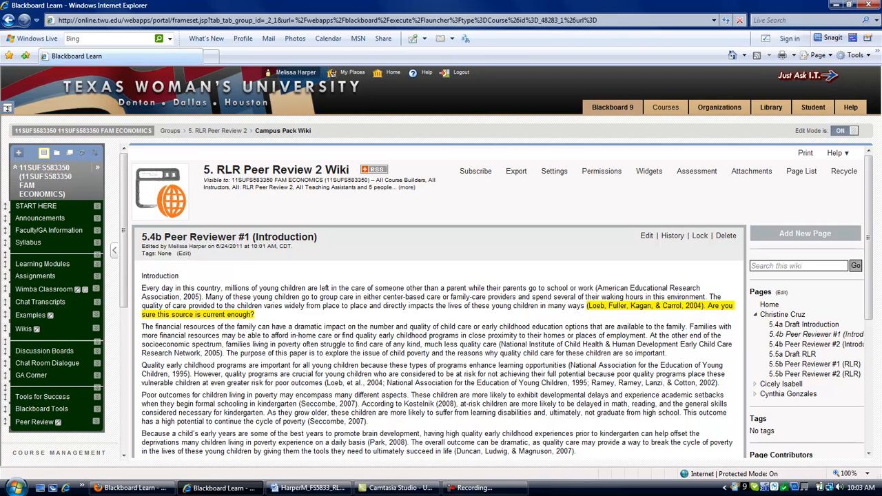